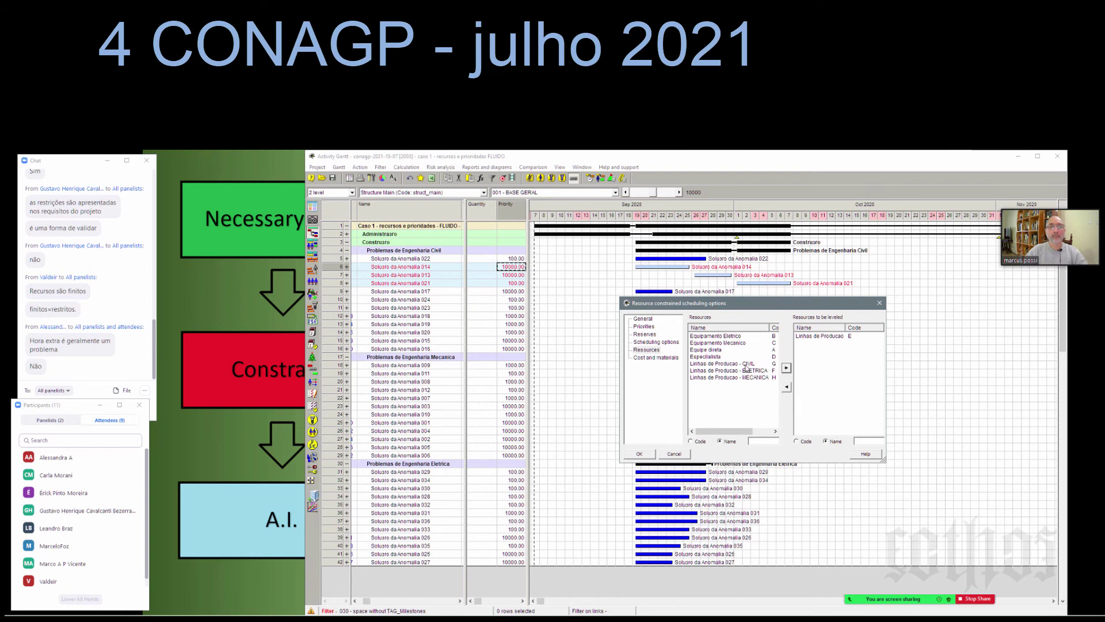
# Step: Add the CIVIL, ELETRICA and MECANICA production lines to the resources to be leveled and run the resource-constrained scheduling
pyautogui.click(745, 364)
pyautogui.keyDown('ctrl'); pyautogui.click(748, 372); pyautogui.keyUp('ctrl')
pyautogui.keyDown('ctrl'); pyautogui.click(748, 377); pyautogui.keyUp('ctrl')
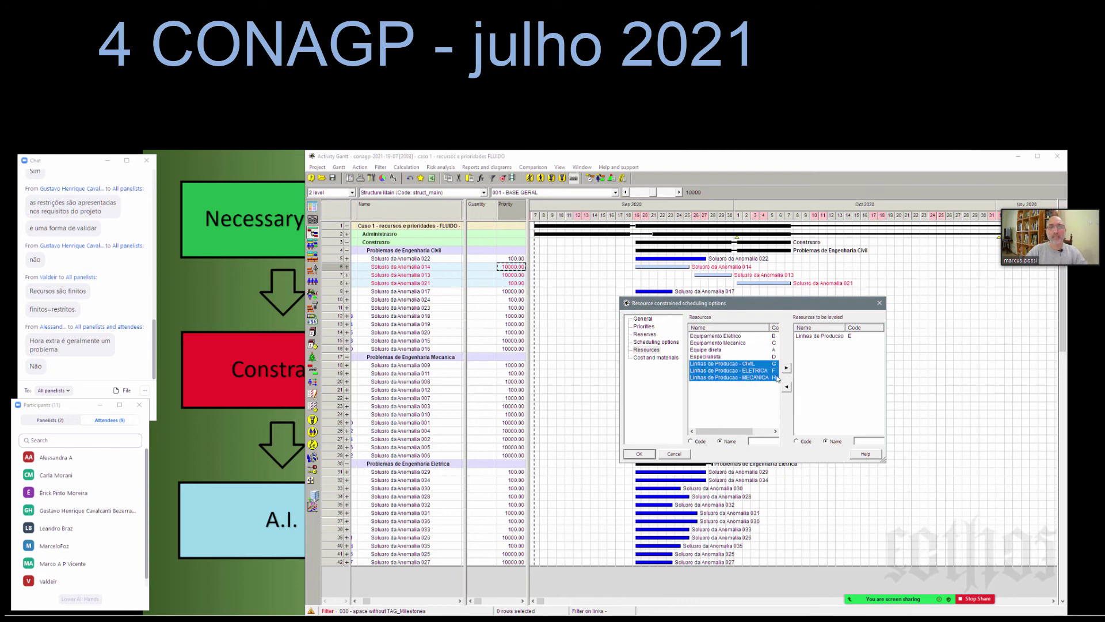
pyautogui.click(786, 367)
pyautogui.click(656, 358)
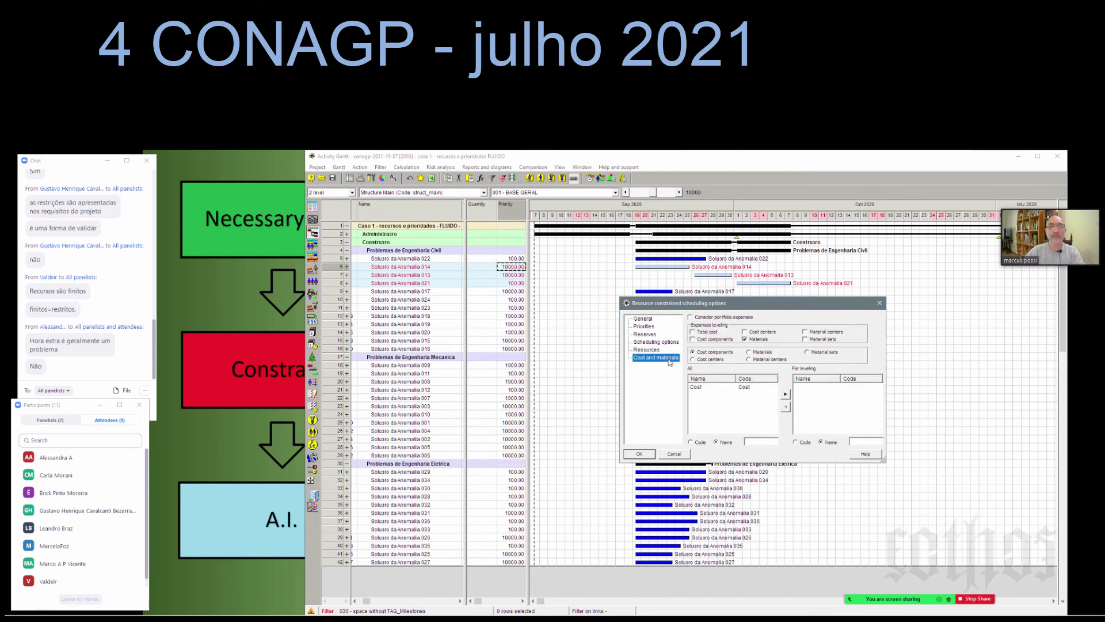
pyautogui.click(638, 454)
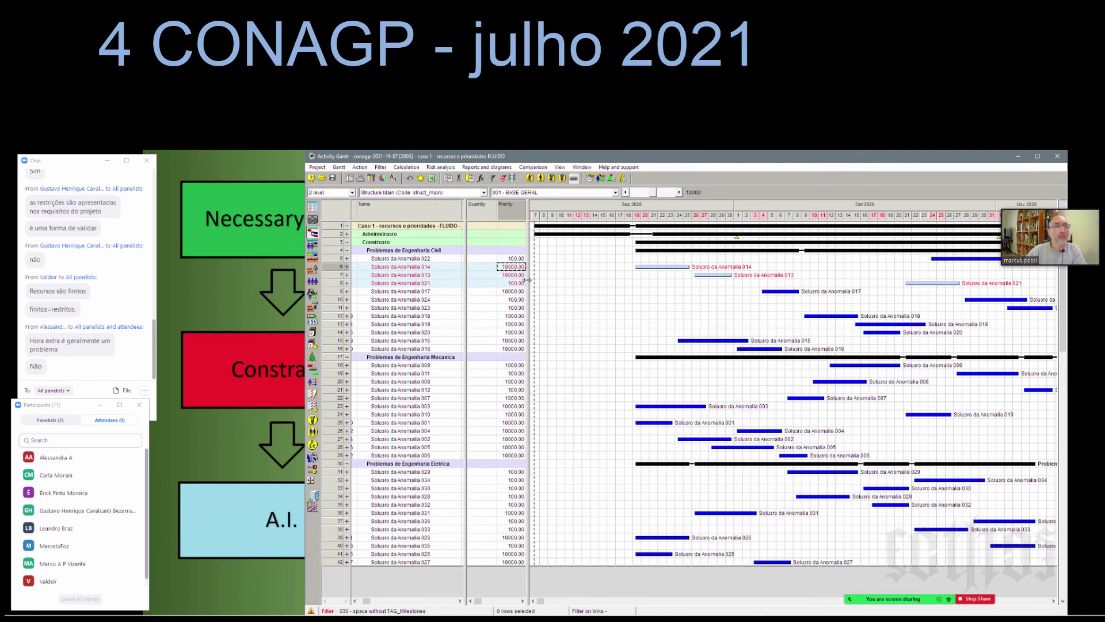
# Step: Sort the activities by the Start column, then restore the Gantt chart's wider display area
pyautogui.moveTo(531, 294); pyautogui.dragTo(633, 247)
pyautogui.rightClick(562, 209)
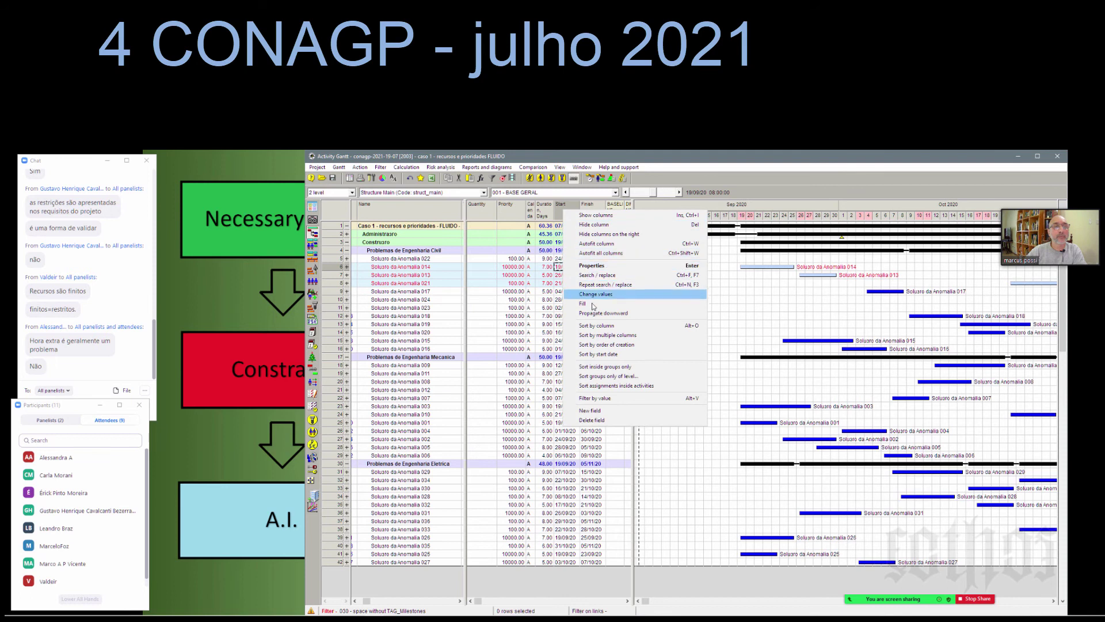
pyautogui.click(596, 326)
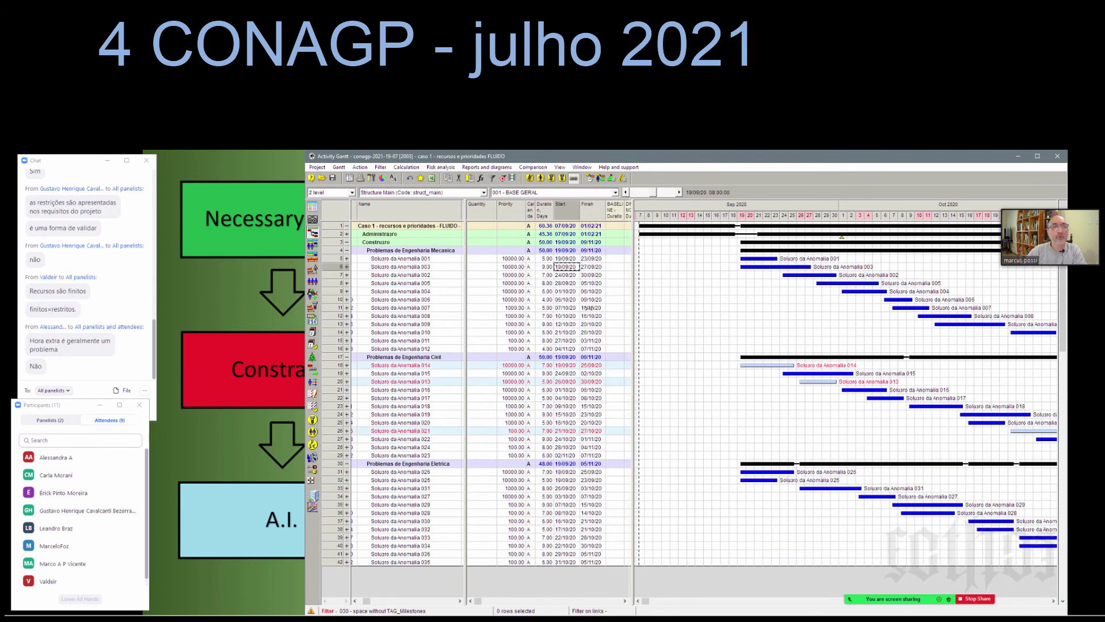
pyautogui.moveTo(632, 311); pyautogui.dragTo(529, 310)
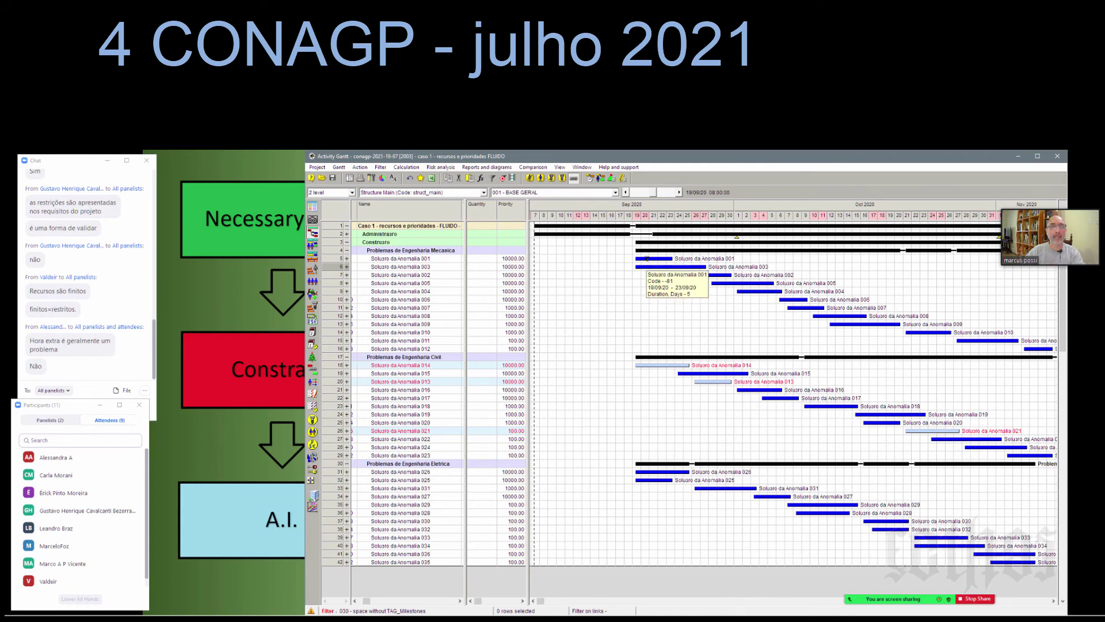
# Step: Examine the leveled activity bars, dates and priorities across the Mecanica, Civil and Eletrica groups on a more compact timescale
pyautogui.moveTo(647, 260)
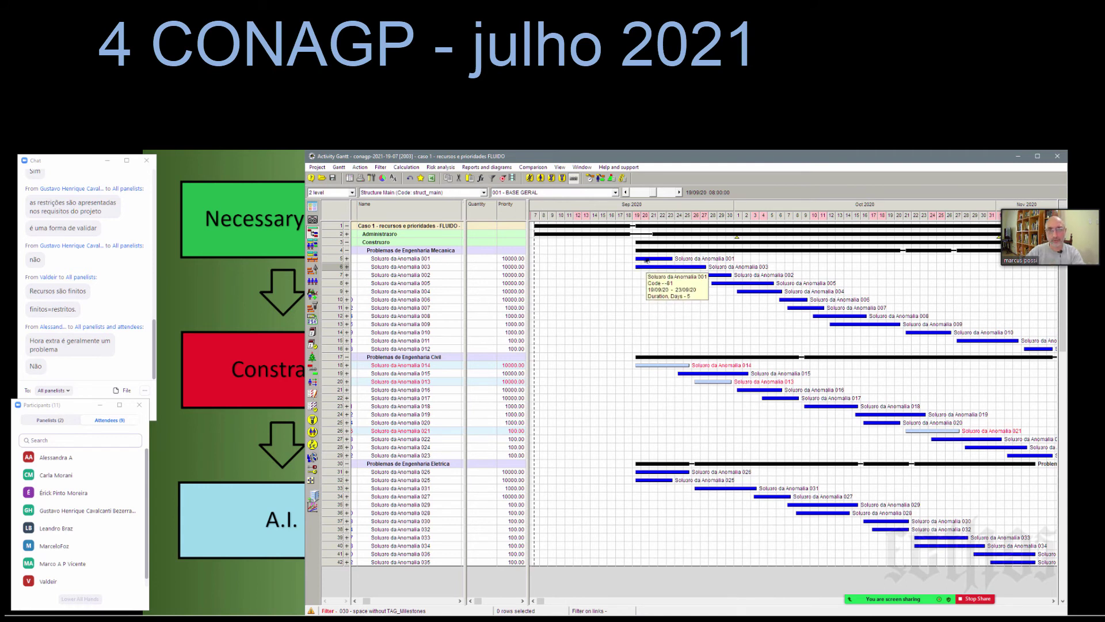
pyautogui.click(503, 259)
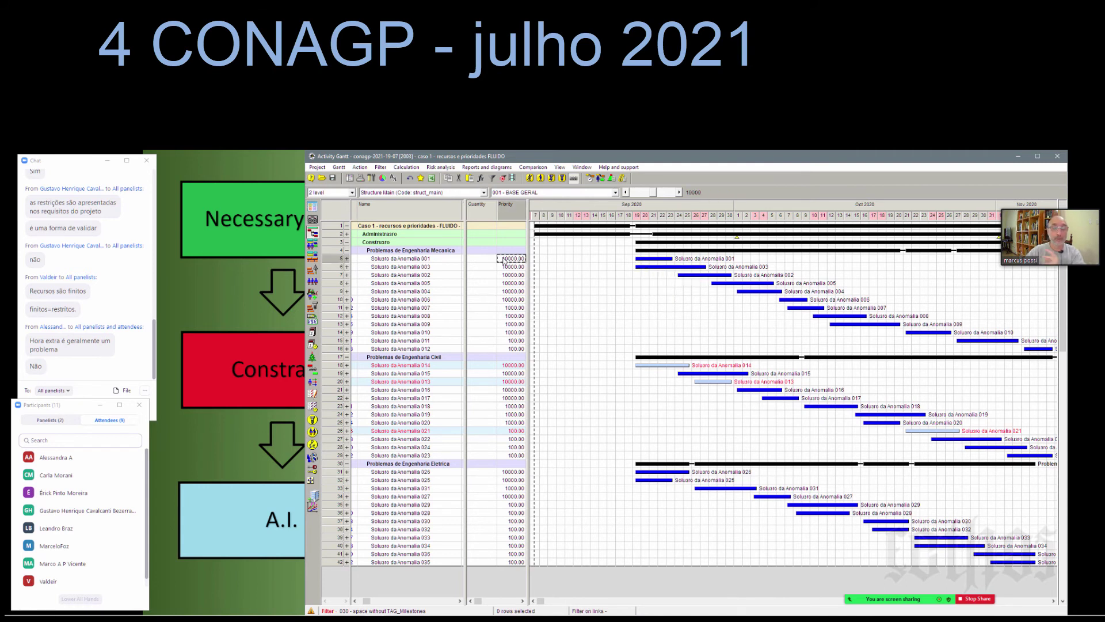
pyautogui.moveTo(649, 232)
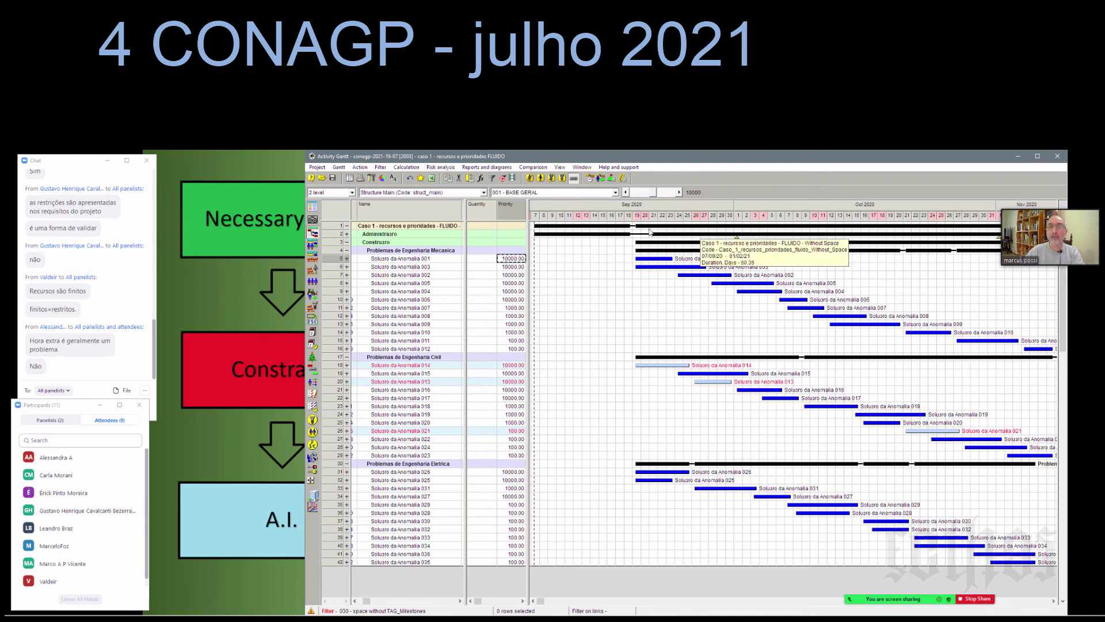
pyautogui.click(626, 193)
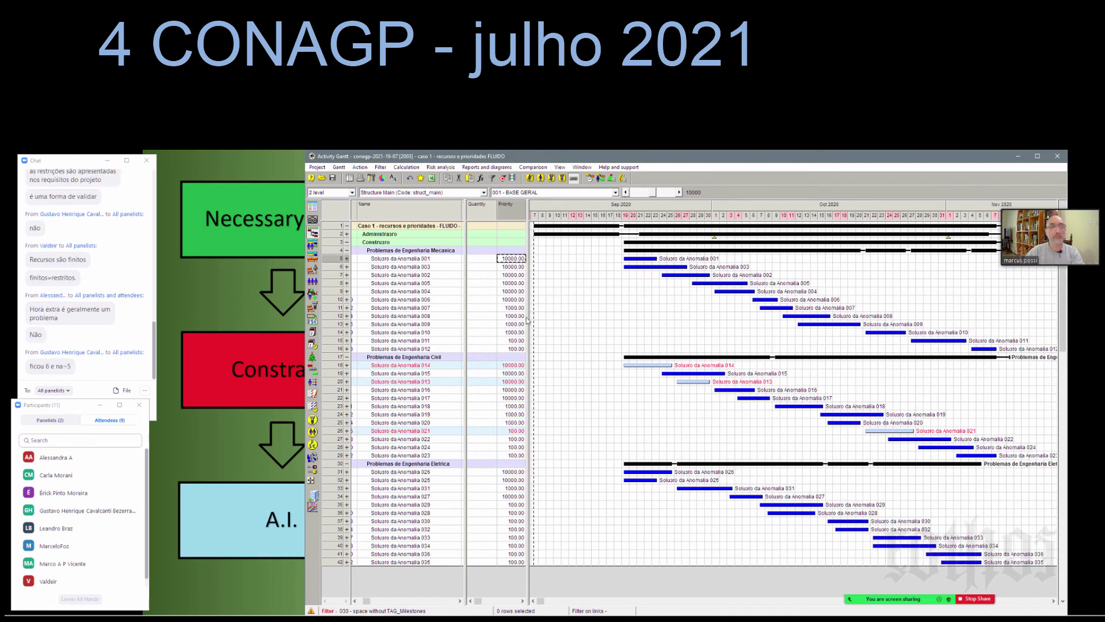
pyautogui.click(520, 350)
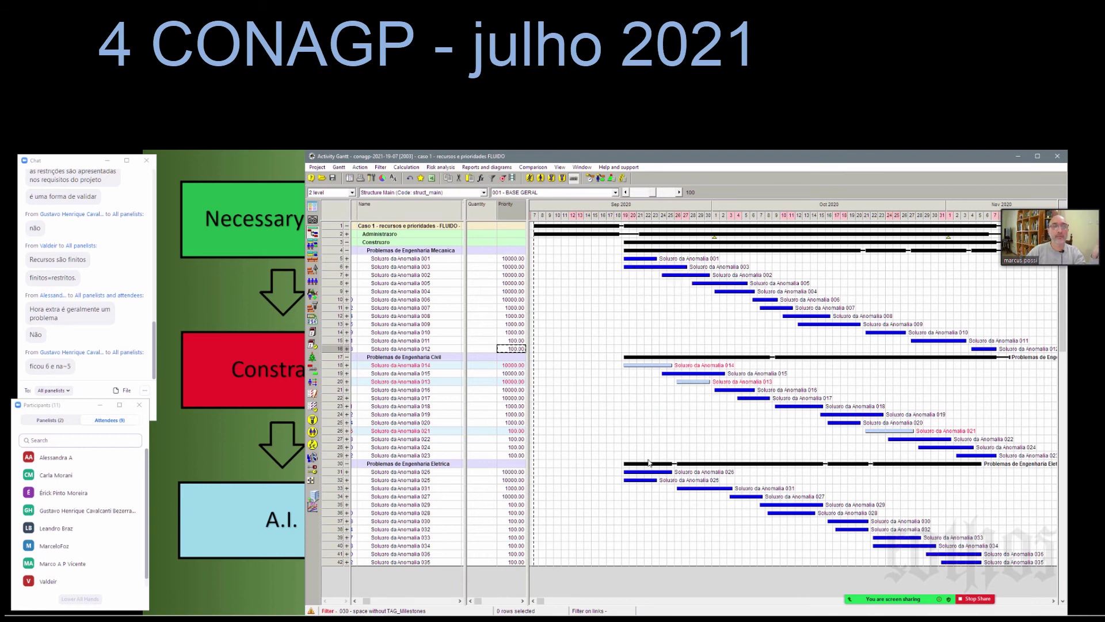
pyautogui.moveTo(647, 480)
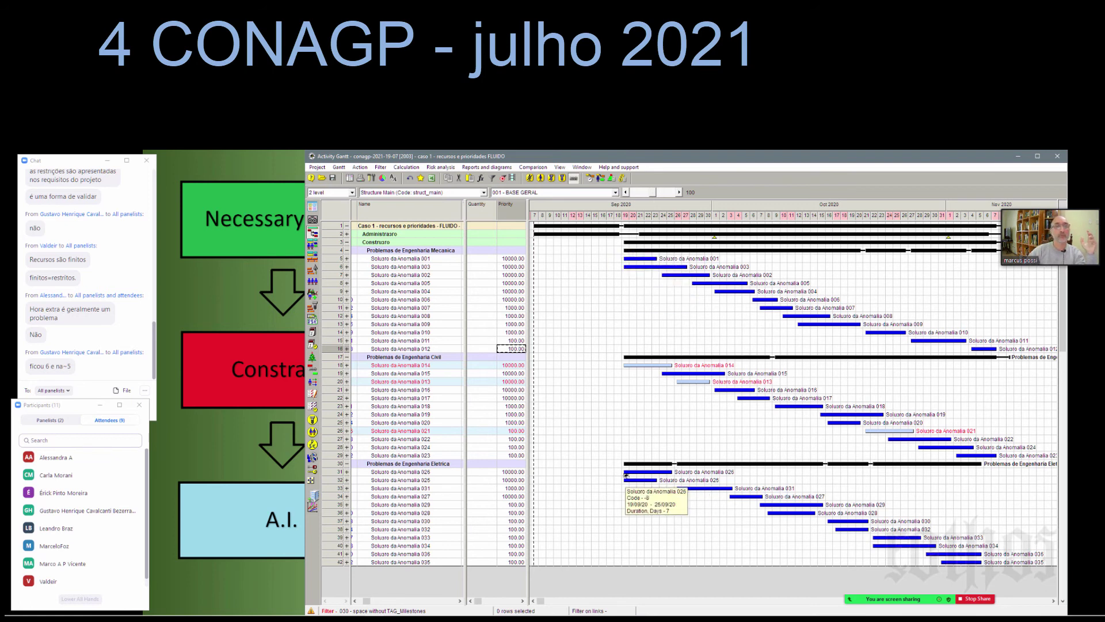
pyautogui.moveTo(635, 259)
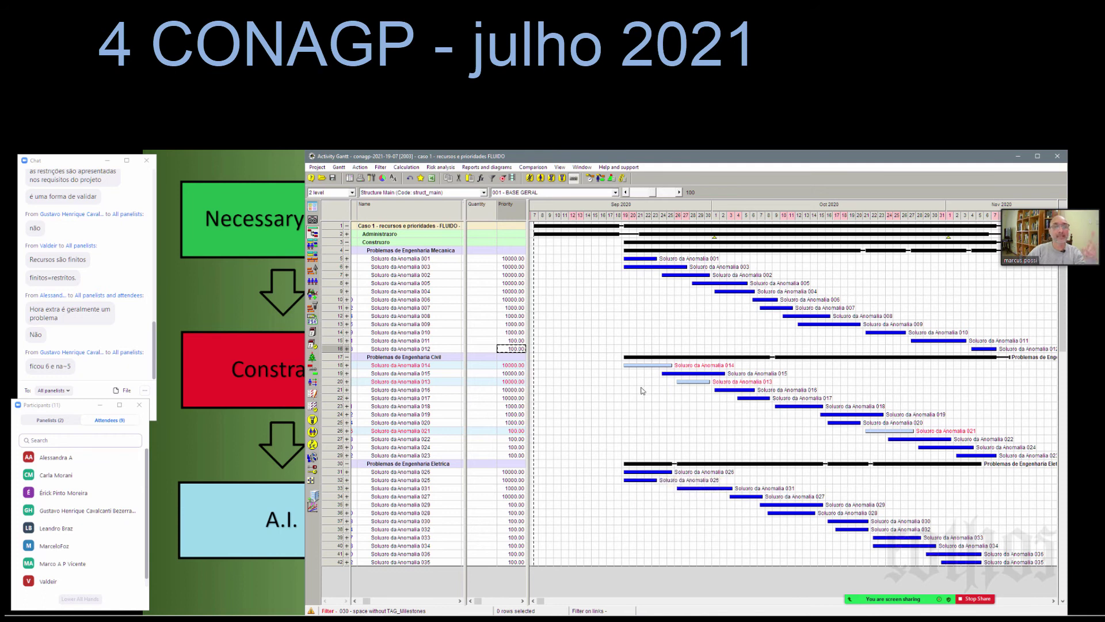
pyautogui.moveTo(645, 364)
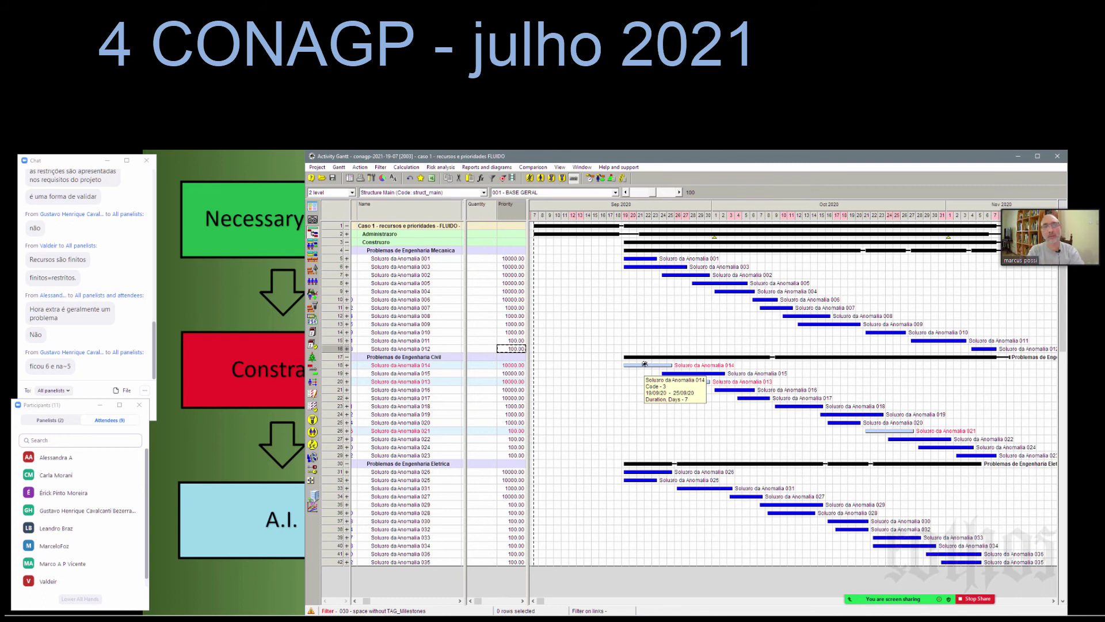
pyautogui.moveTo(689, 251)
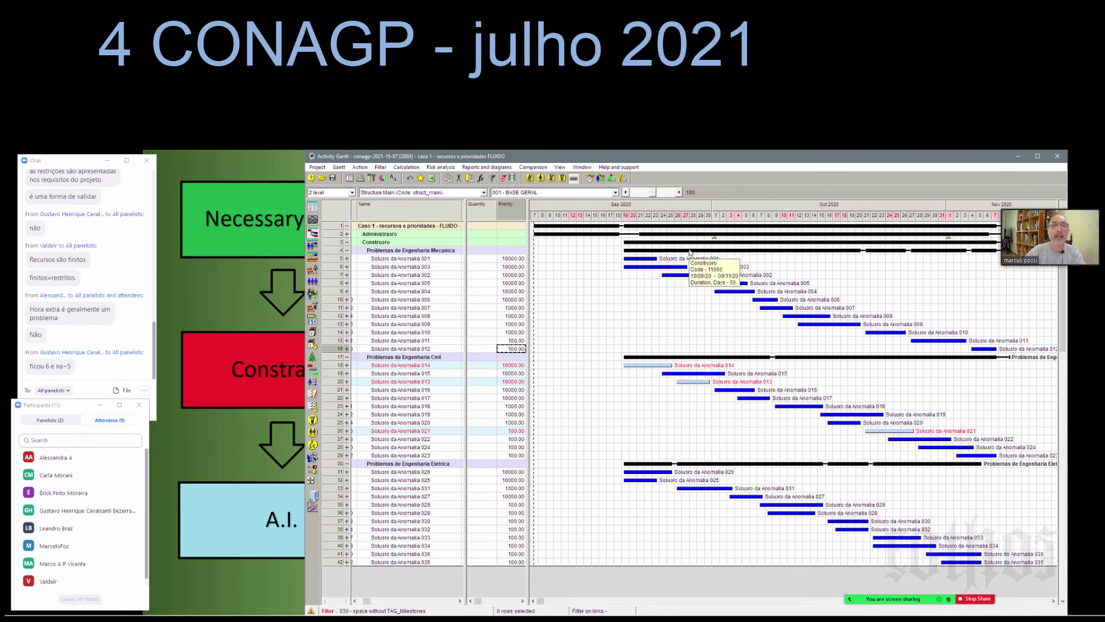
pyautogui.moveTo(728, 285)
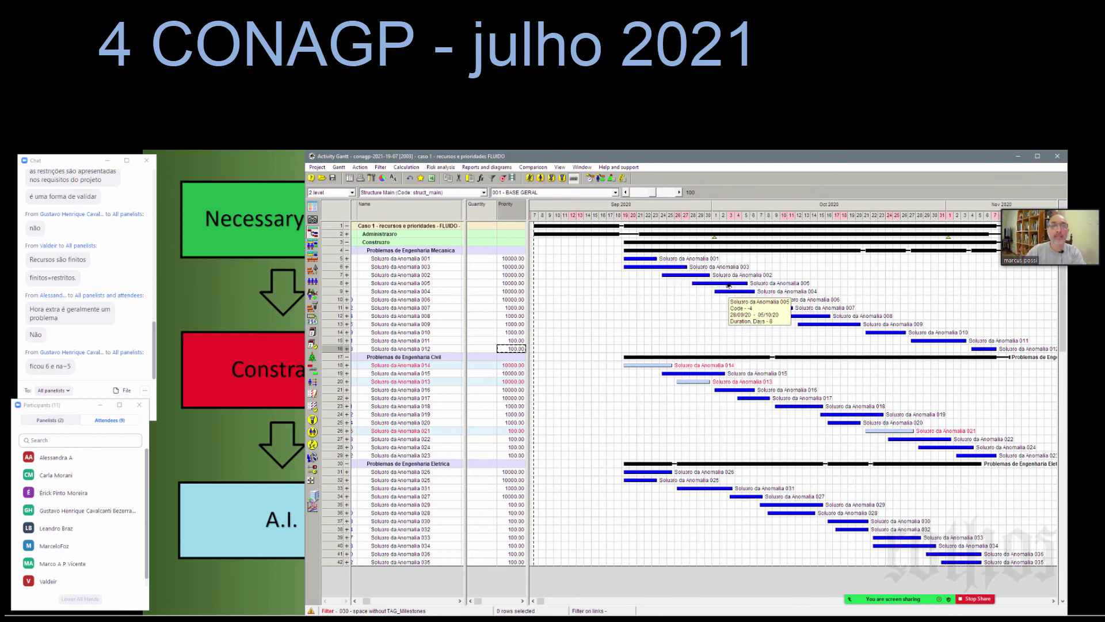
pyautogui.moveTo(727, 391)
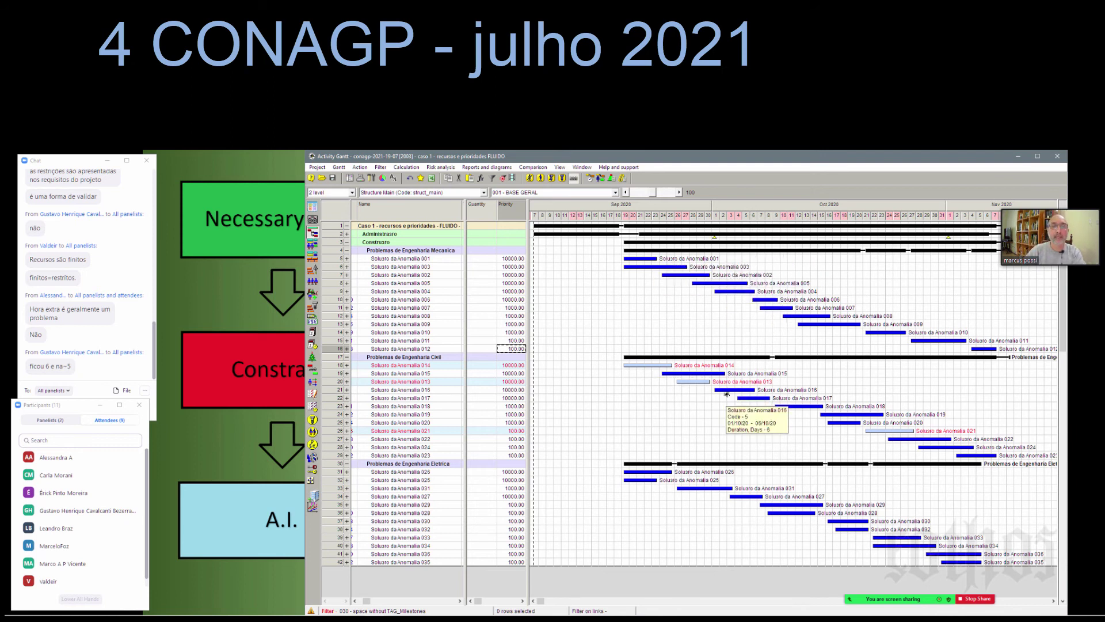
pyautogui.moveTo(733, 496)
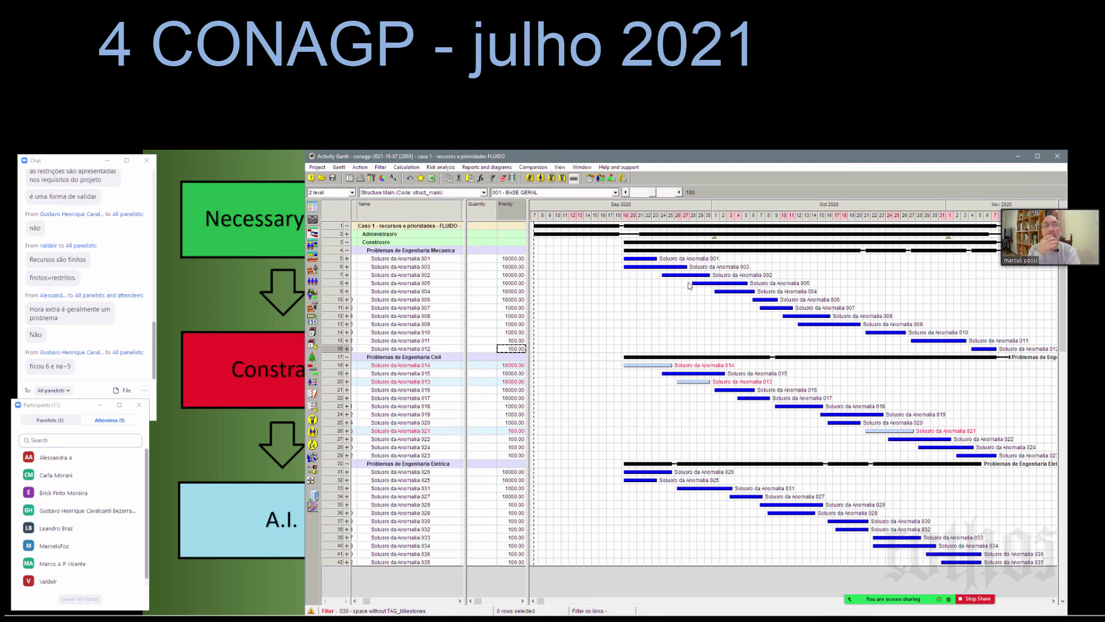
pyautogui.moveTo(1029, 211)
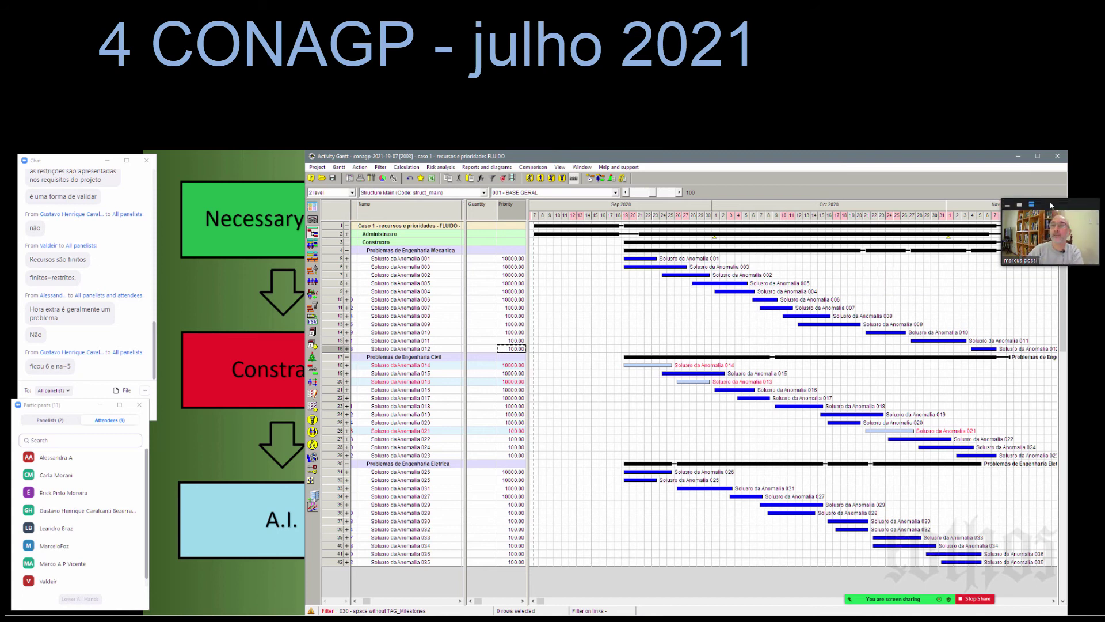
pyautogui.moveTo(1051, 206); pyautogui.dragTo(1048, 384)
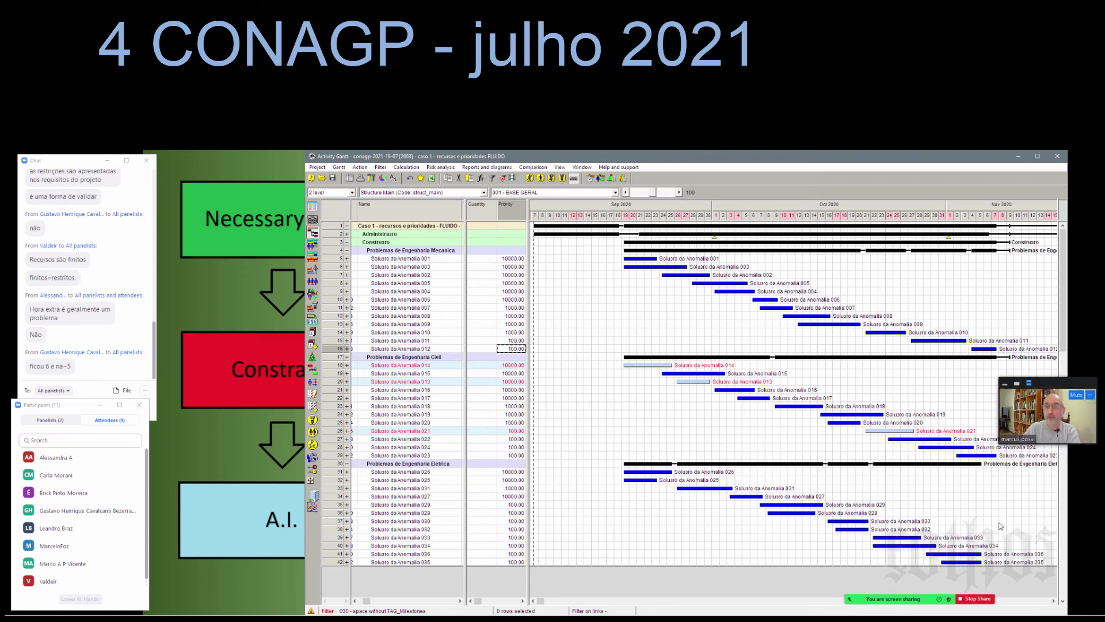
pyautogui.moveTo(996, 348)
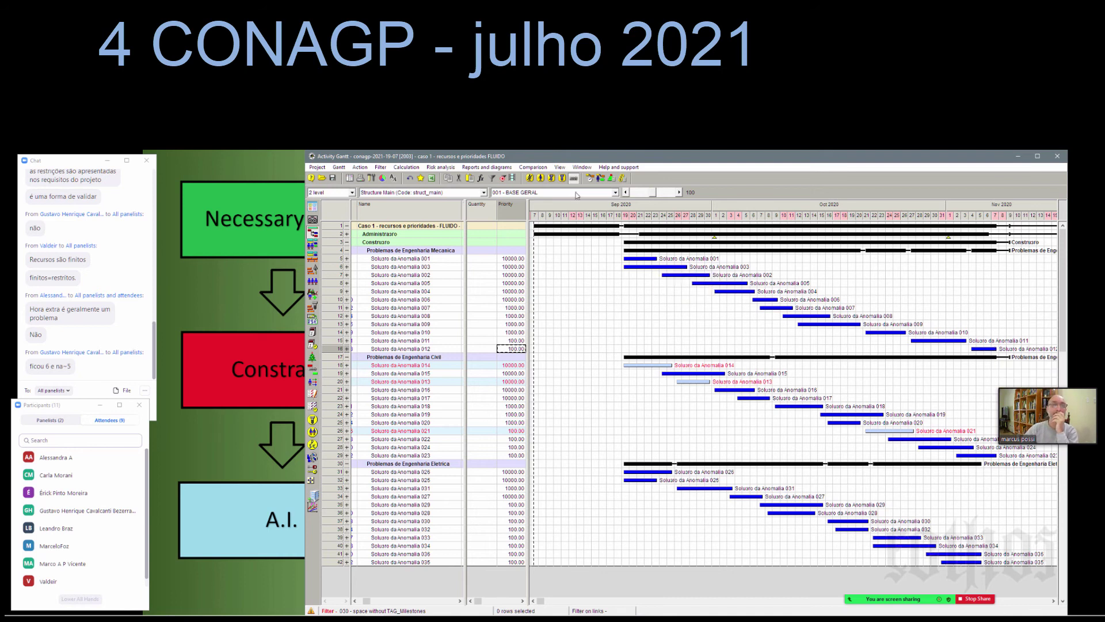
# Step: Run the resource-constrained scheduling again with the forward direction and the Advanced method
pyautogui.click(599, 179)
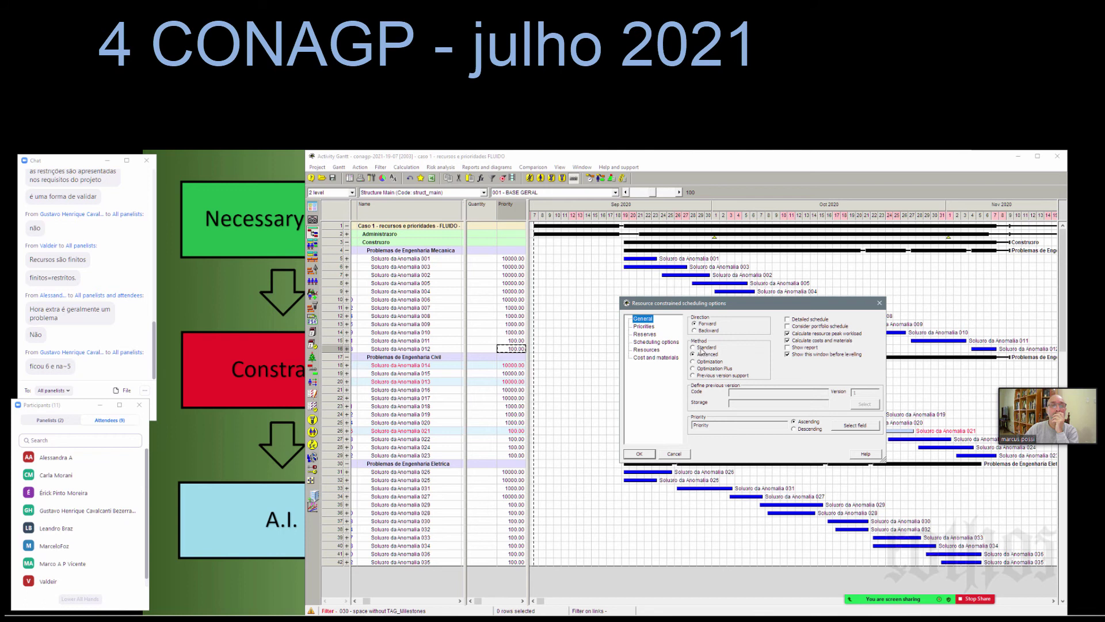
pyautogui.click(640, 454)
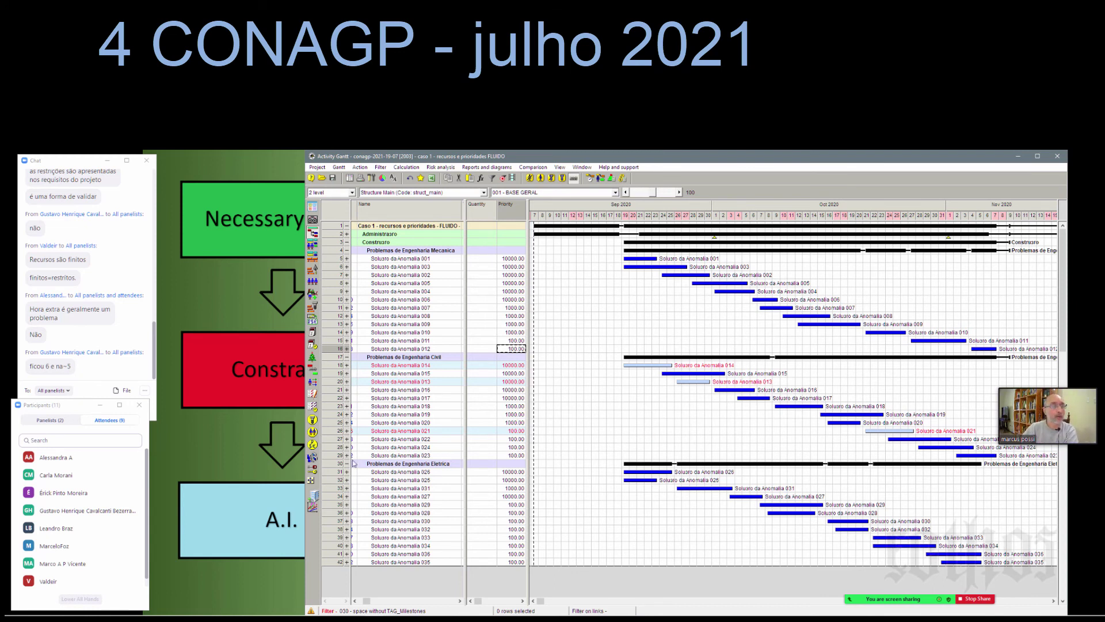
pyautogui.click(337, 455)
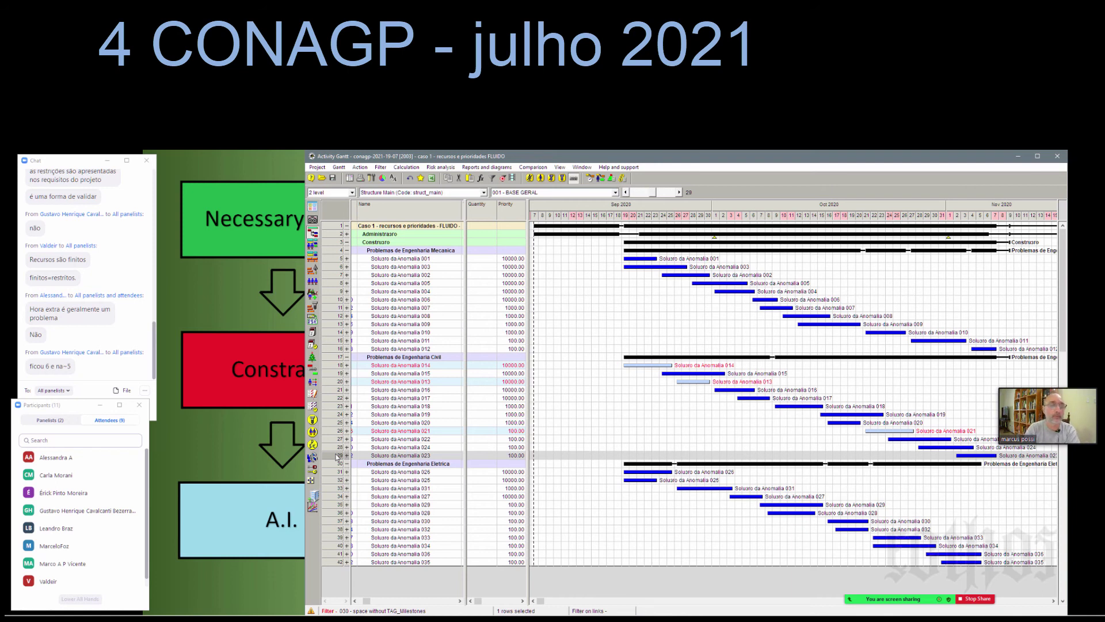
pyautogui.click(515, 447)
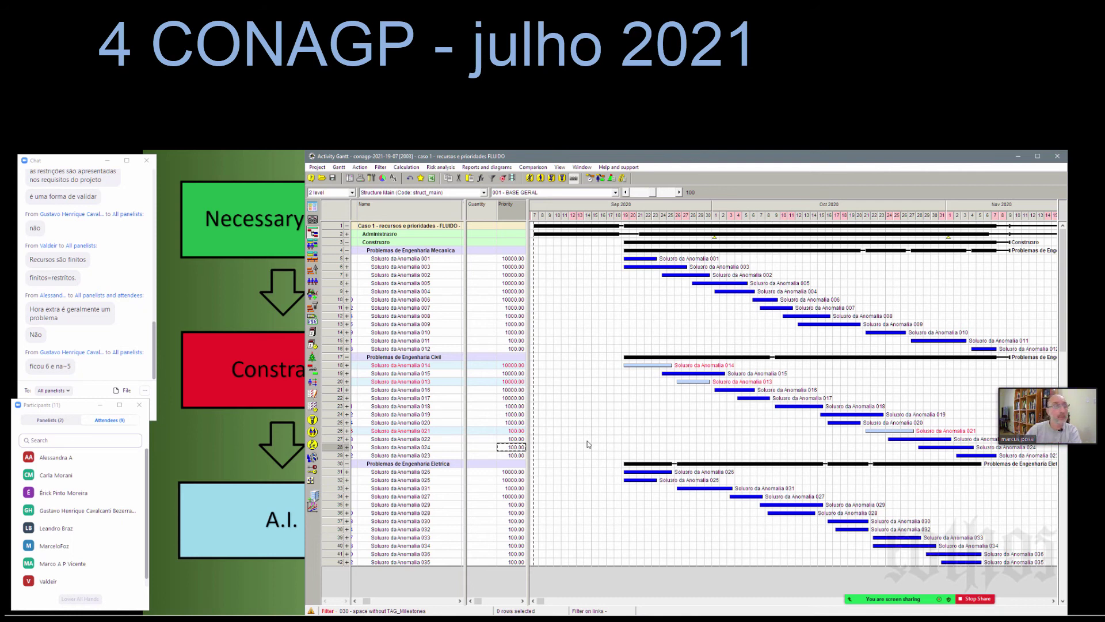
pyautogui.click(510, 455)
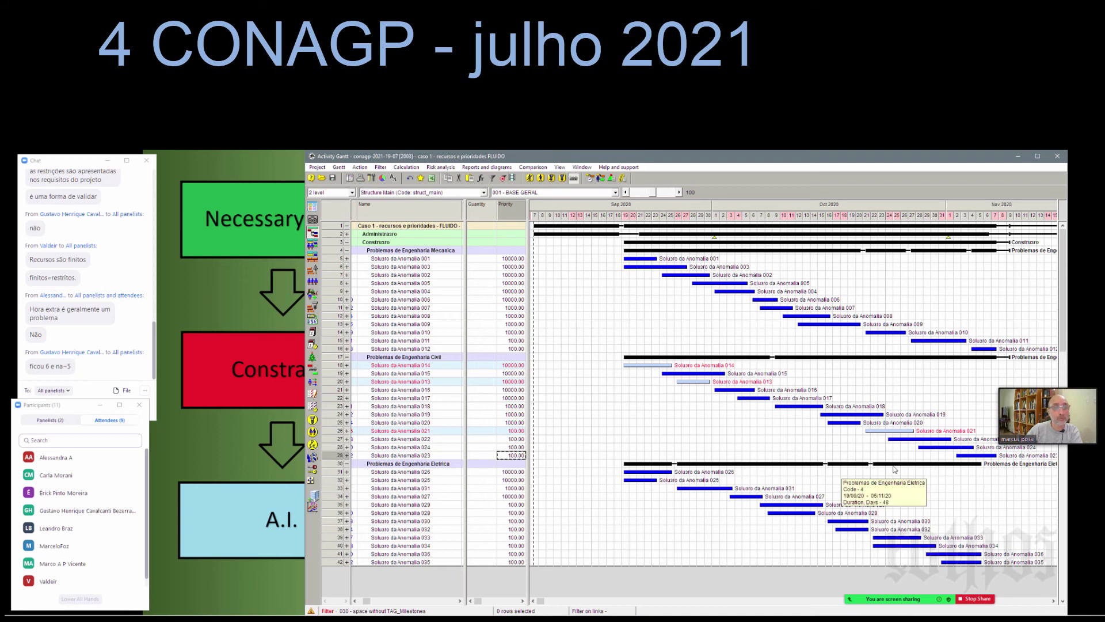
pyautogui.write('1500')
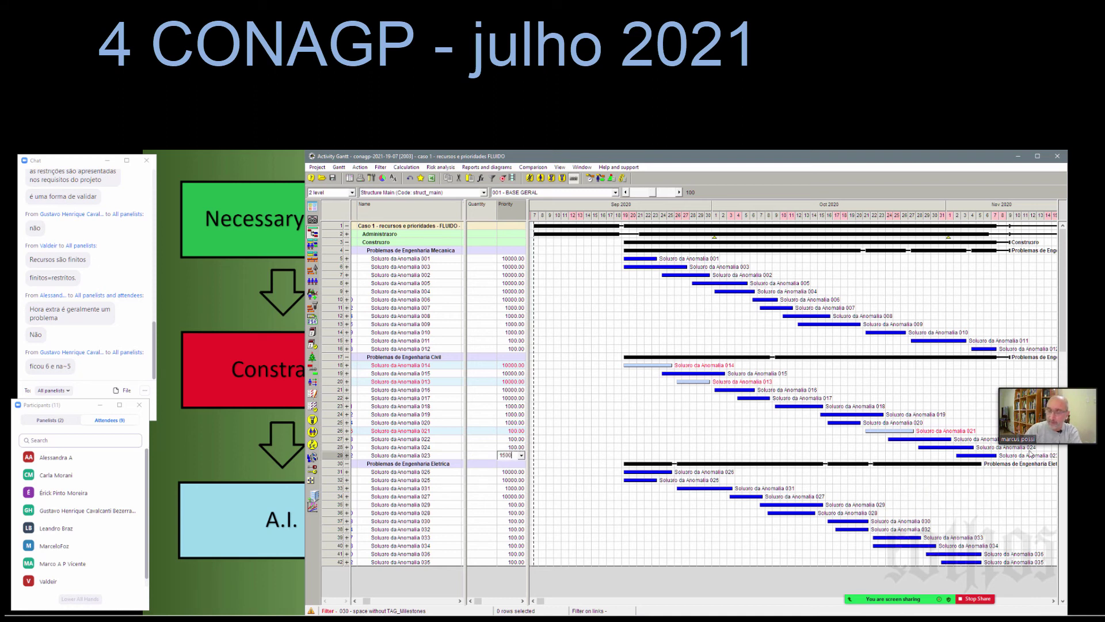
pyautogui.write('000')
pyautogui.press('Return')
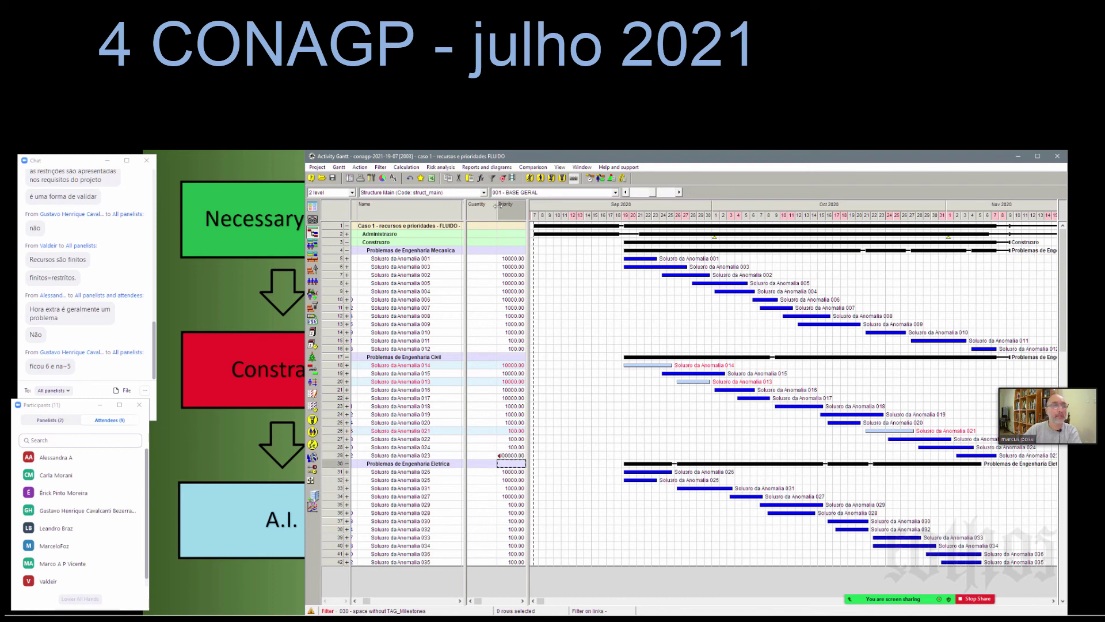
pyautogui.moveTo(496, 209); pyautogui.dragTo(526, 209)
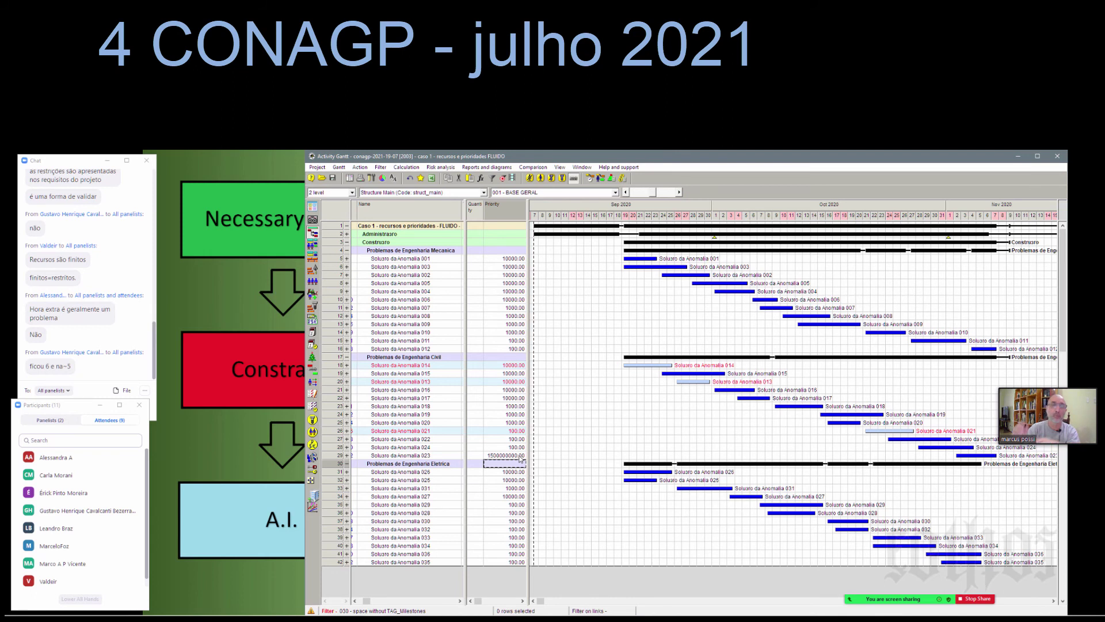
# Step: Reschedule the project under resource constraints using the edited priority and review activities Anomalia 023, 013 and 014 in the chart
pyautogui.click(600, 178)
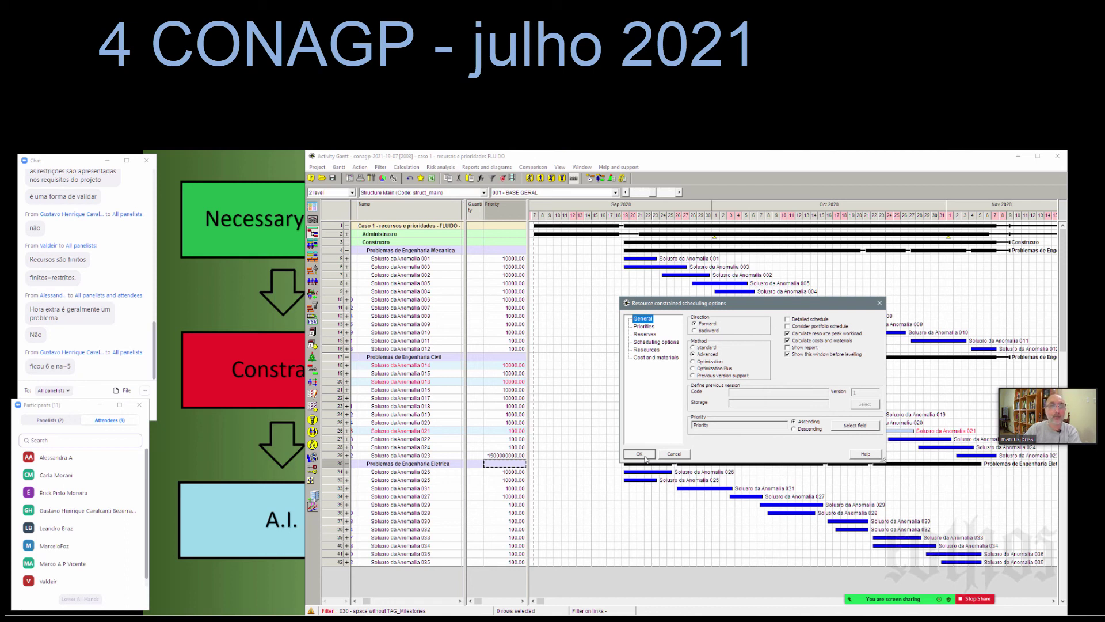
pyautogui.click(639, 453)
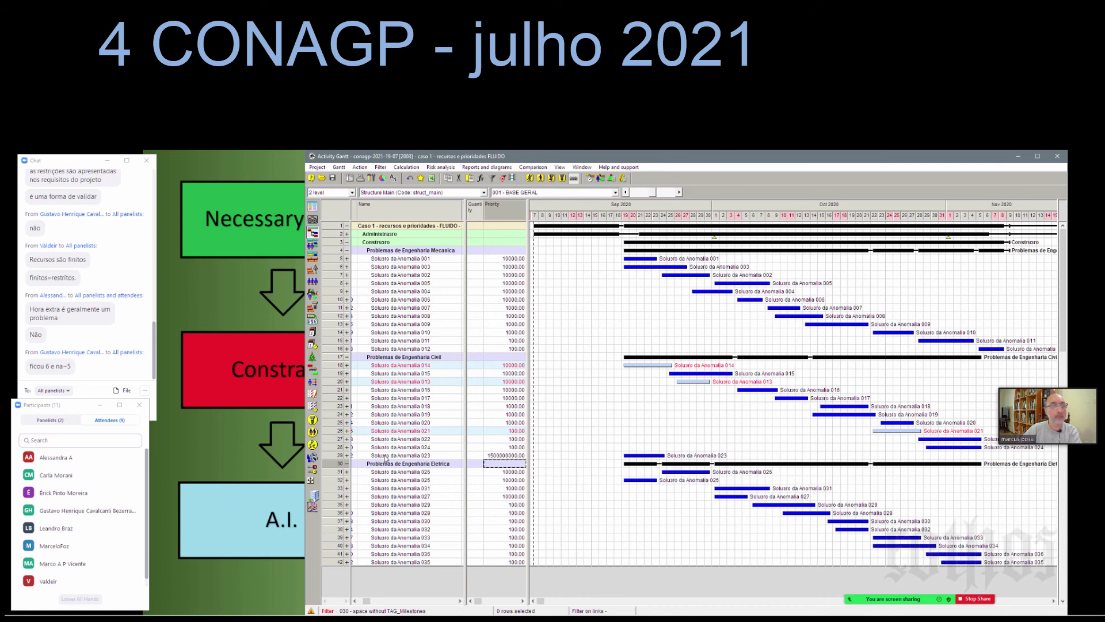
pyautogui.click(340, 456)
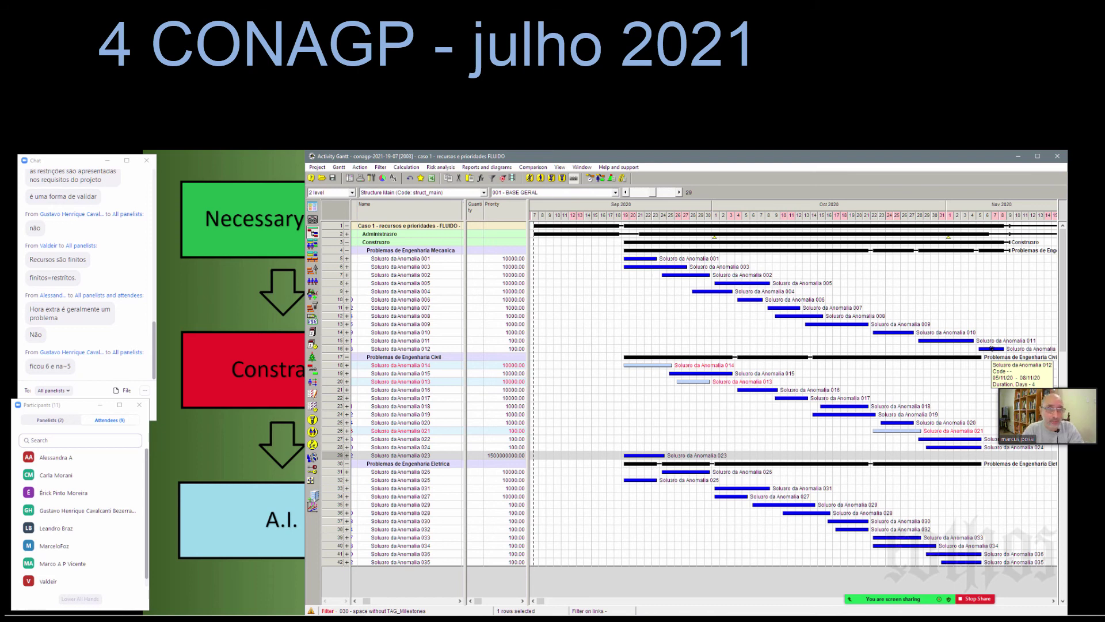
pyautogui.moveTo(652, 364)
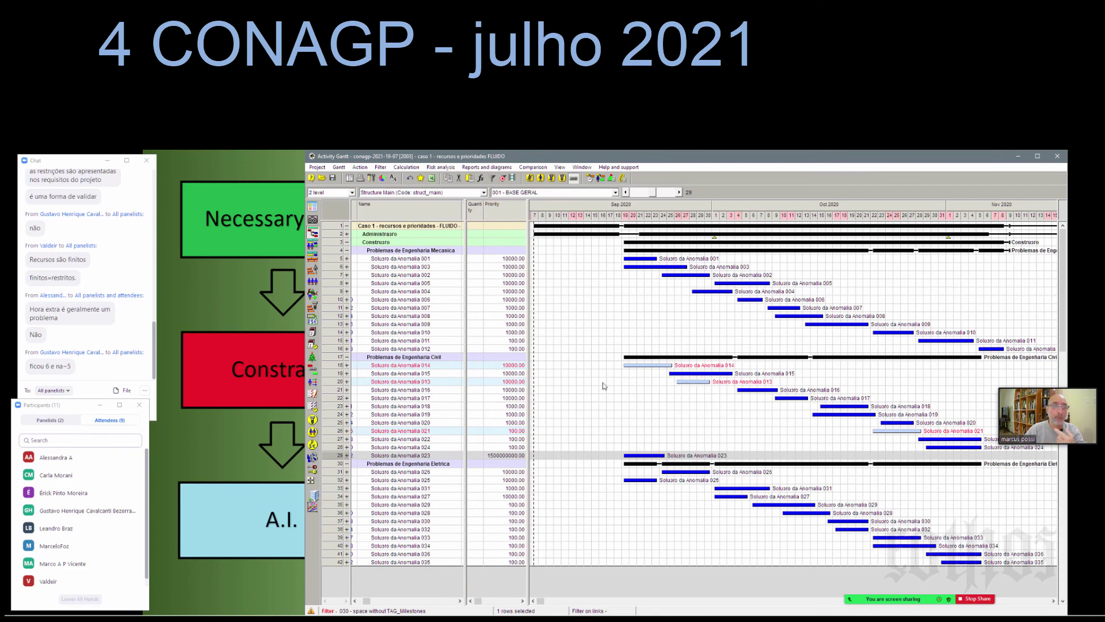
pyautogui.click(335, 382)
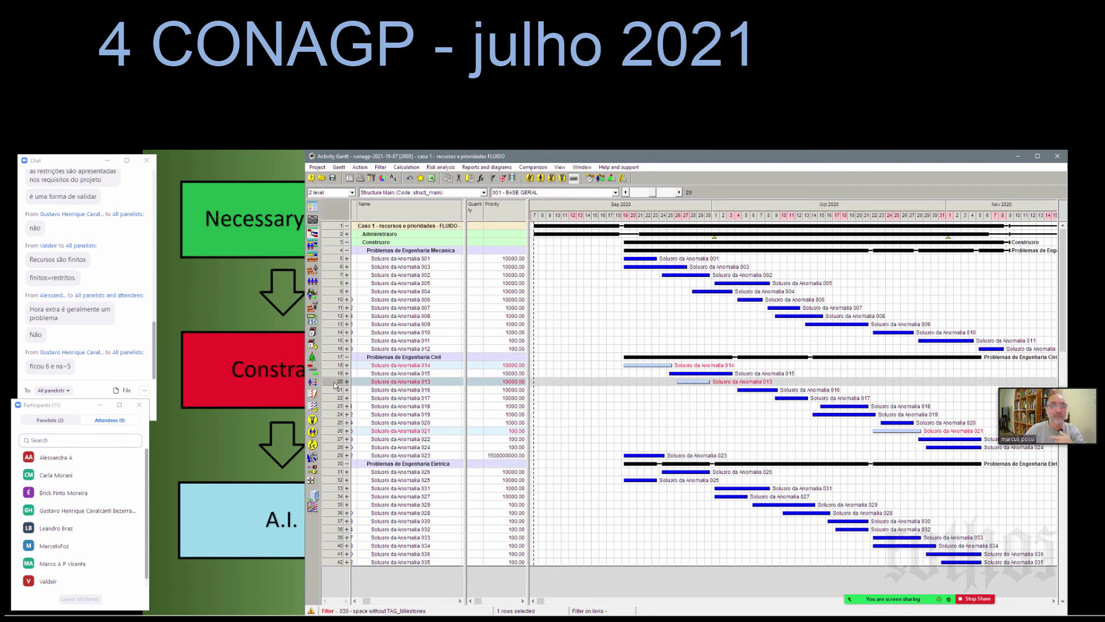
pyautogui.click(336, 366)
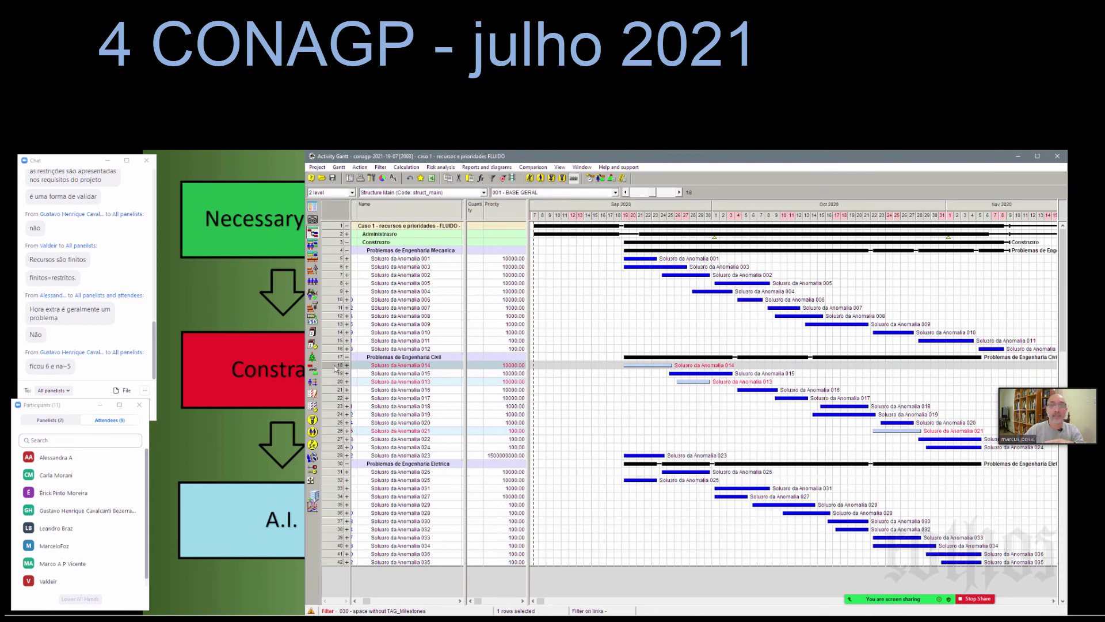
# Step: Compare the priorities and chart bars of the highlighted activities Anomalia 014, 013 and 021 in the Civil group
pyautogui.click(333, 423)
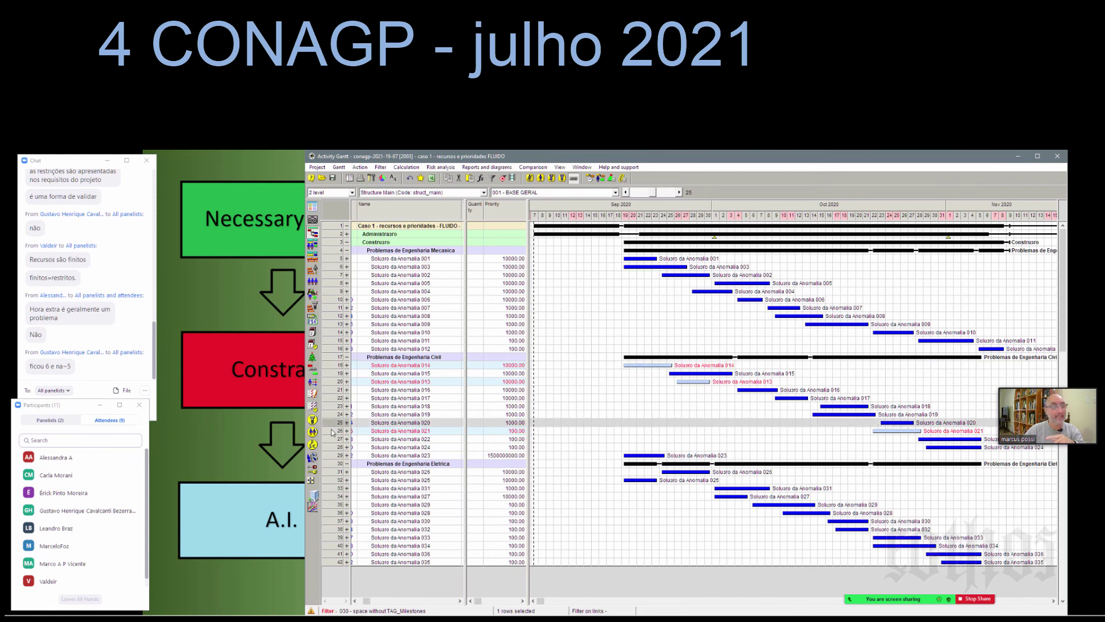
pyautogui.click(333, 431)
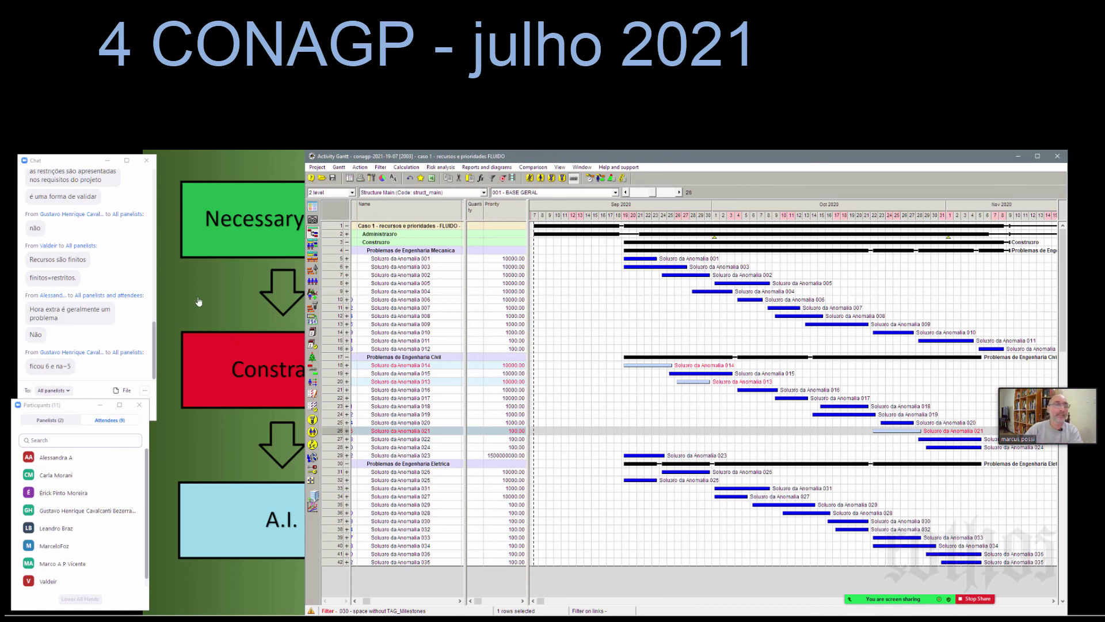
pyautogui.click(511, 367)
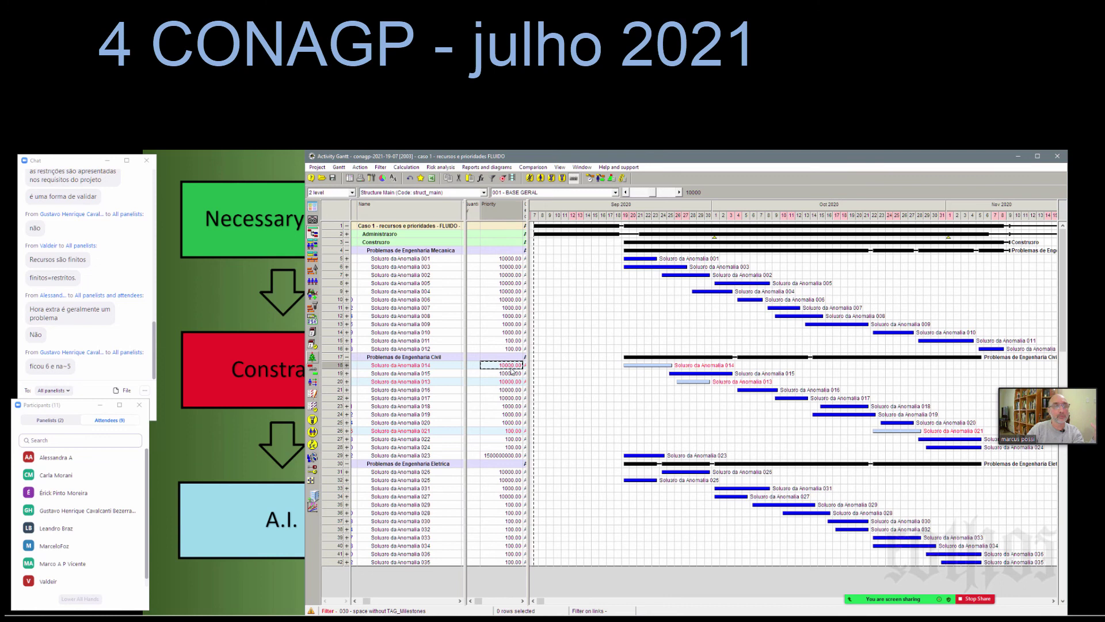
pyautogui.click(511, 382)
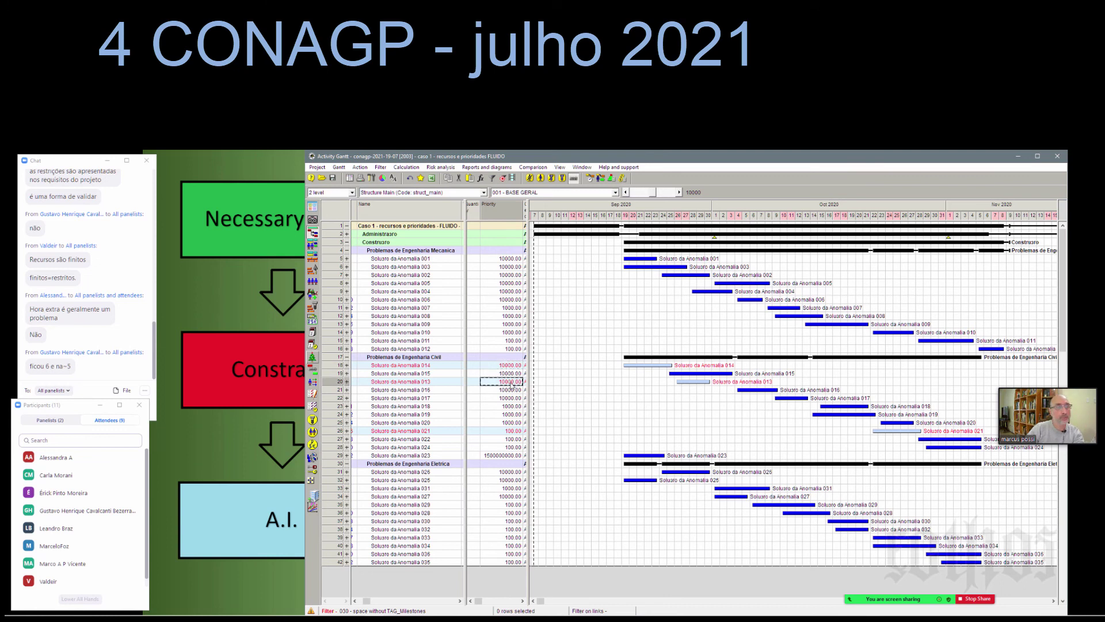
pyautogui.click(508, 431)
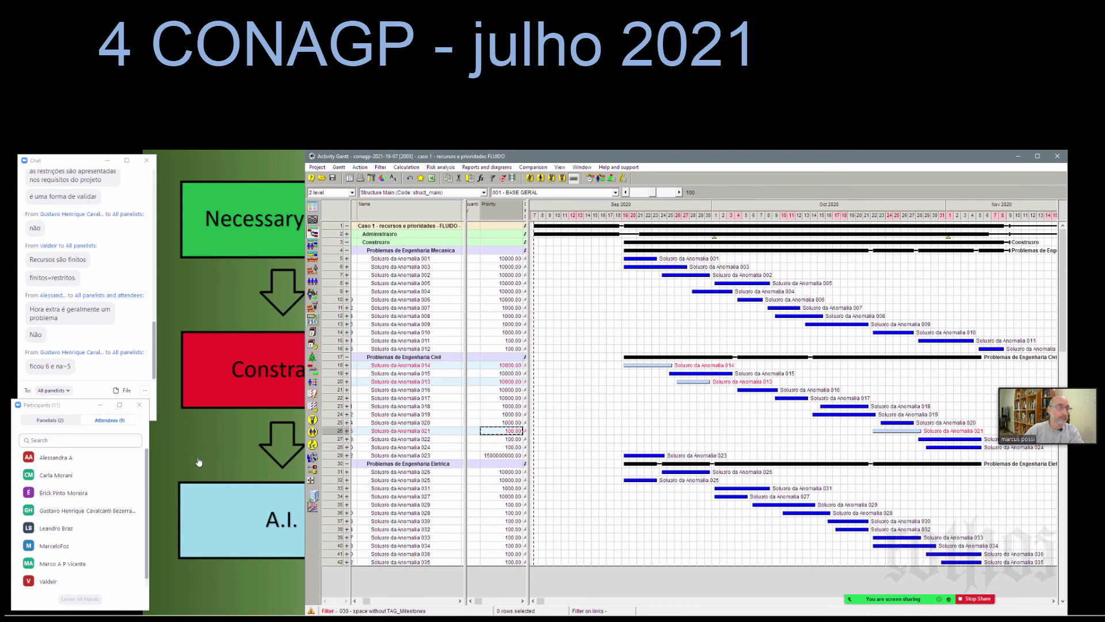
# Step: Switch to the presentation slide with the Necessary work, Constraint and A.I. diagram, revisiting the Gantt chart once in between
pyautogui.click(255, 417)
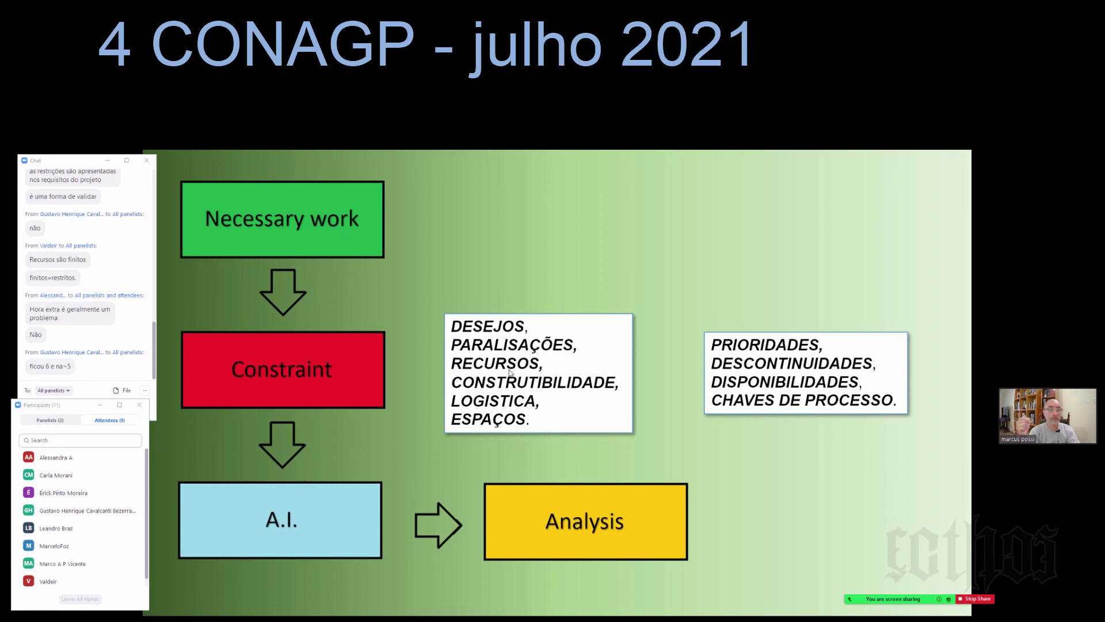
pyautogui.hotkey('alt', 'Tab')
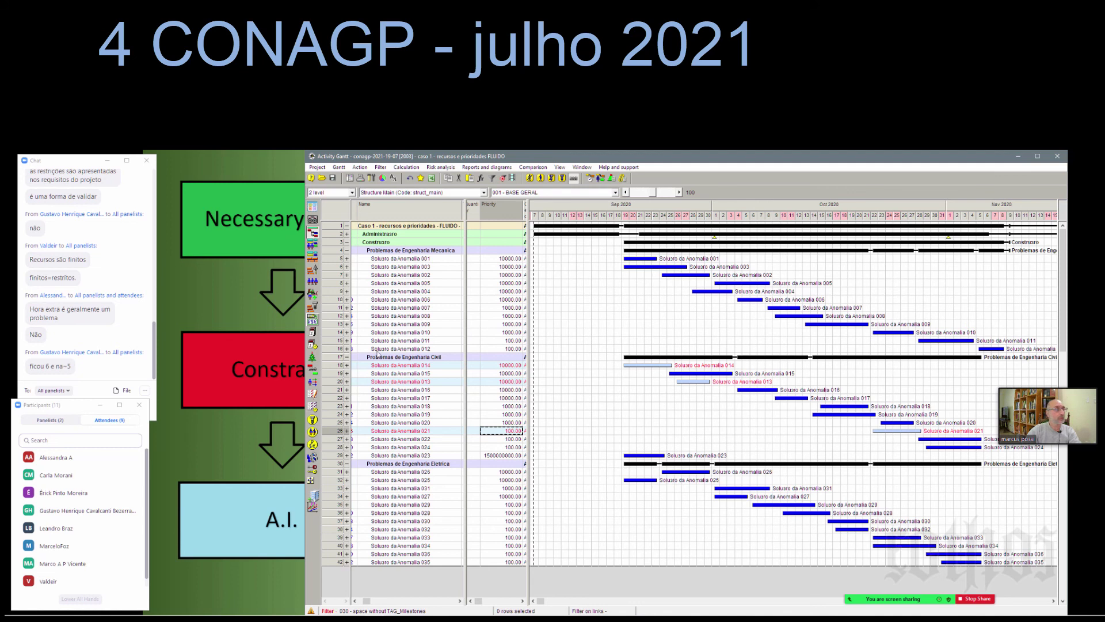
pyautogui.click(201, 589)
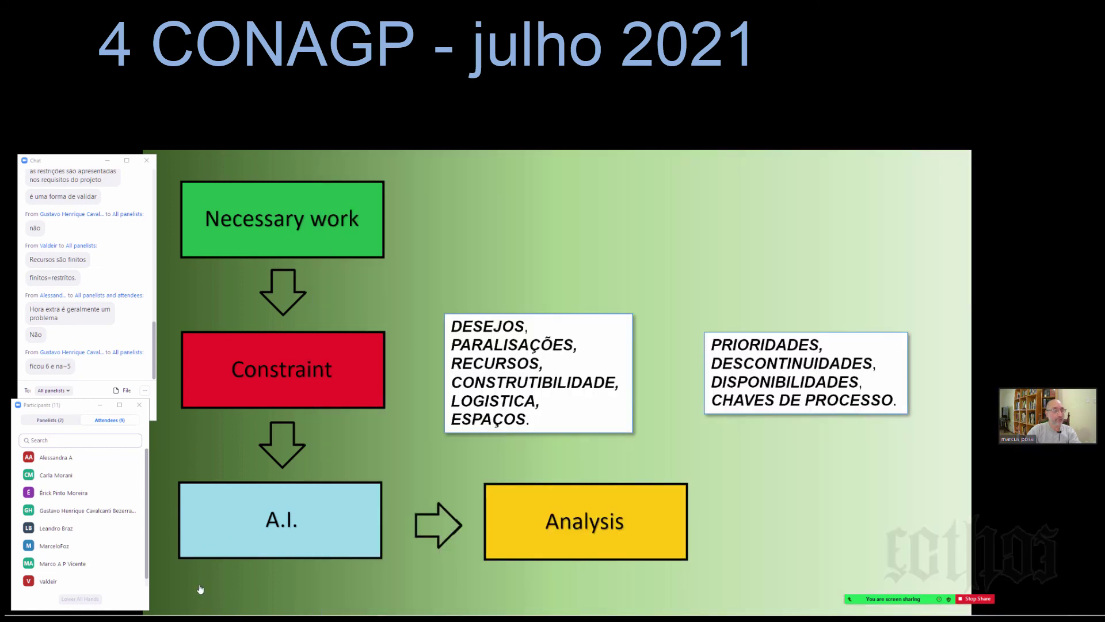